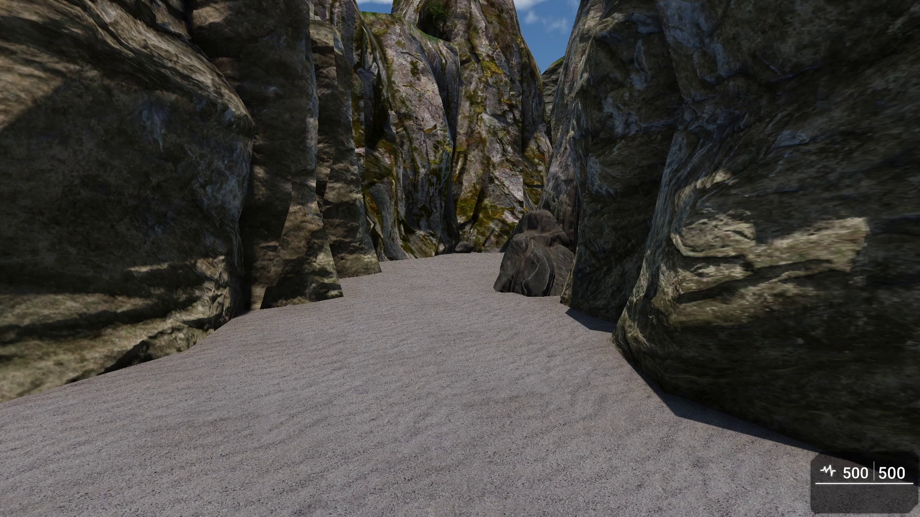
Step: Walk the player up the canyon to the Rock Fall boulders, then sidestep left along them
{"action": "key", "text": "w"}
{"action": "key", "text": "w"}
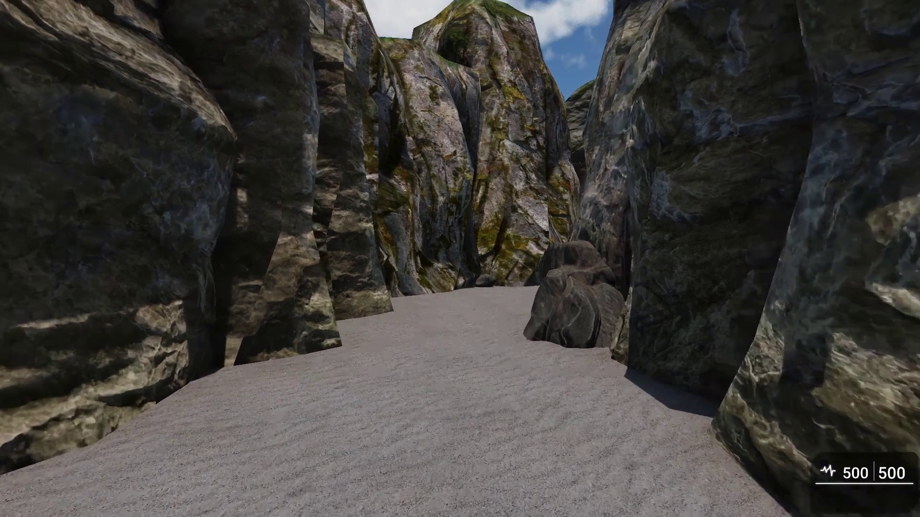
{"action": "key", "text": "w"}
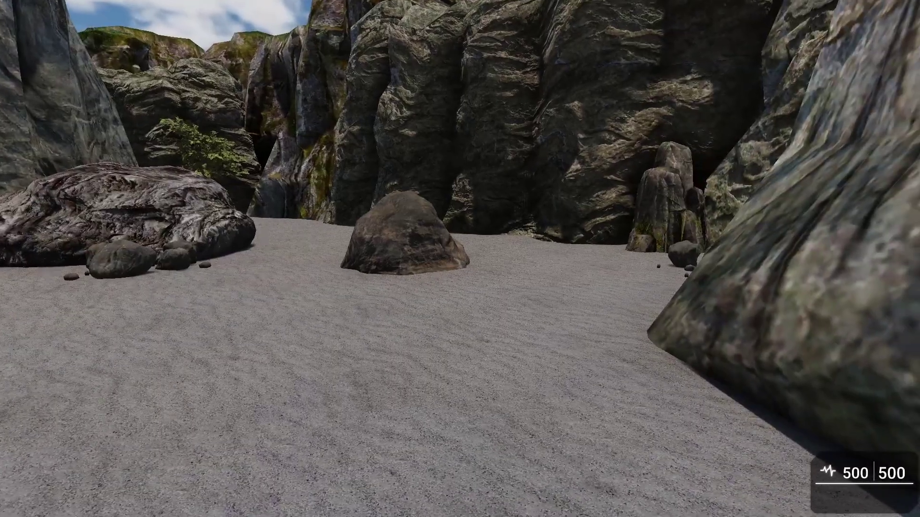
{"action": "key", "text": "w"}
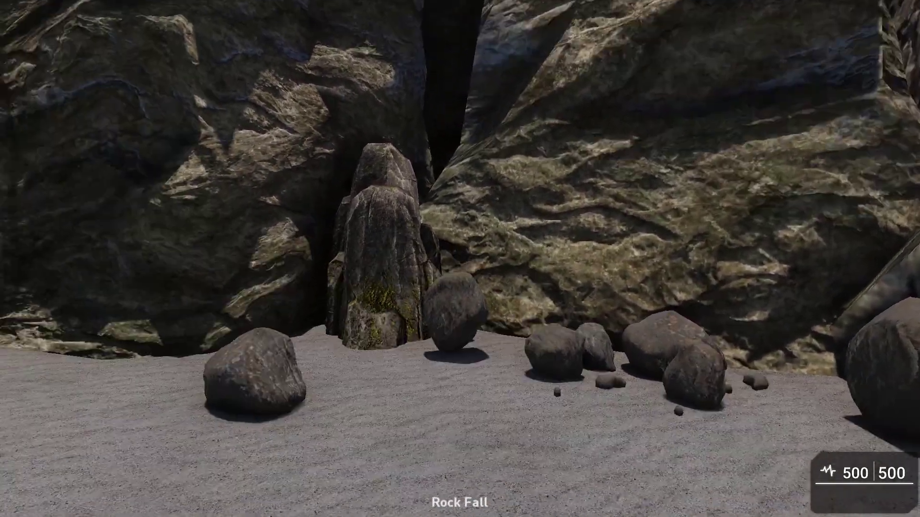
{"action": "key", "text": "w"}
{"action": "key", "text": "a"}
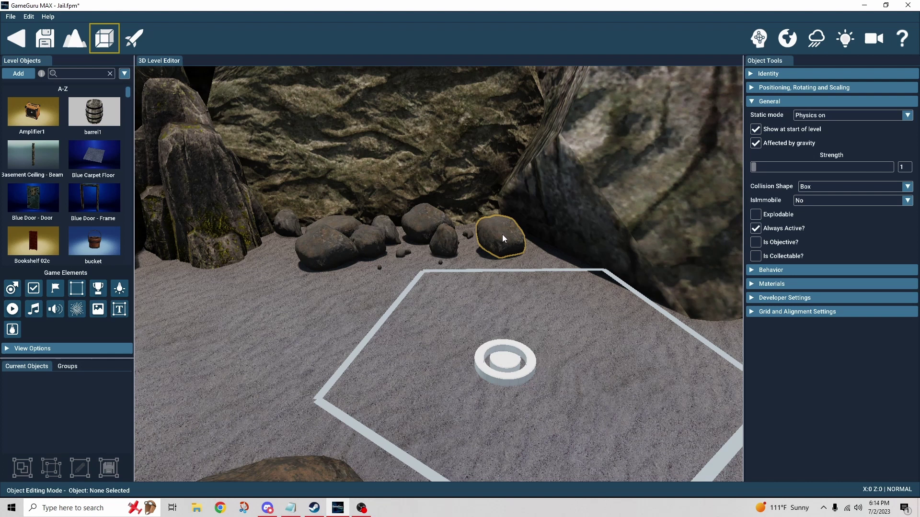
Step: Inspect the round, large and small rocks' General properties, then display their links to the trigger ring
{"action": "left_click", "coordinate": [498, 238]}
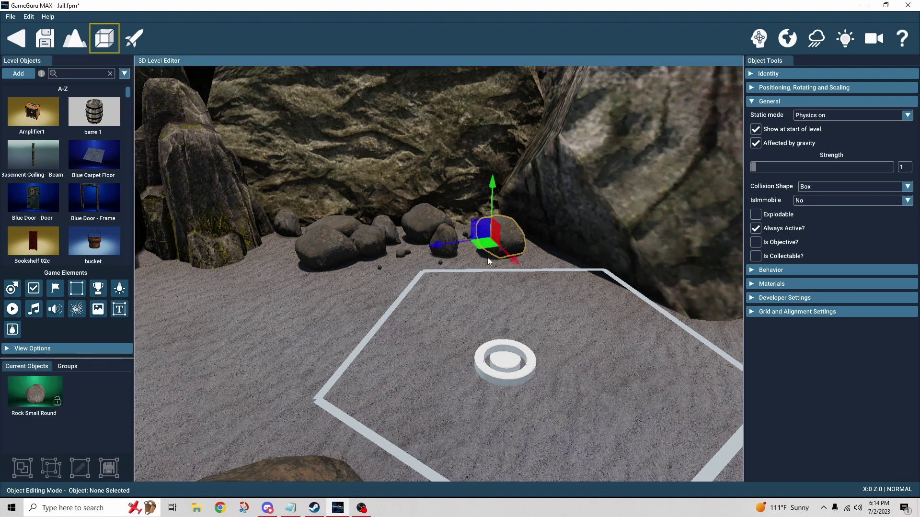
{"action": "left_click", "coordinate": [330, 250]}
{"action": "left_click", "coordinate": [429, 231]}
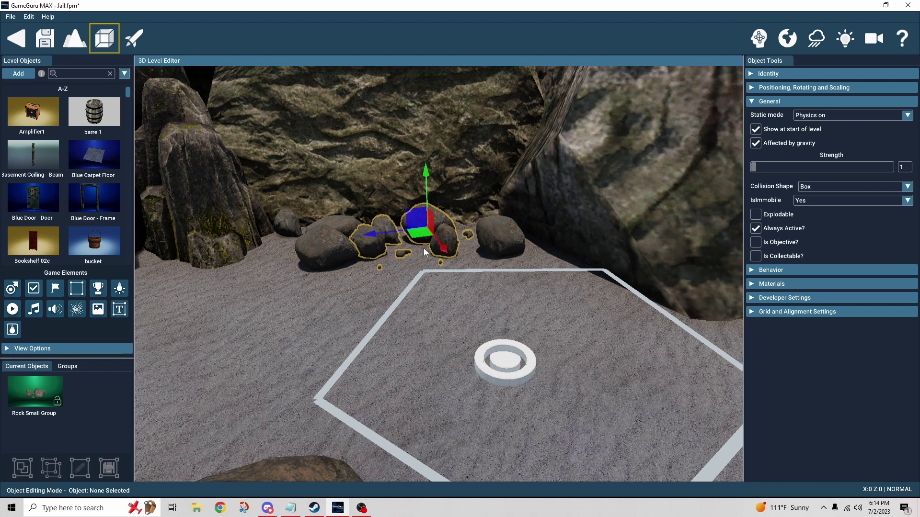
{"action": "left_click", "coordinate": [501, 237]}
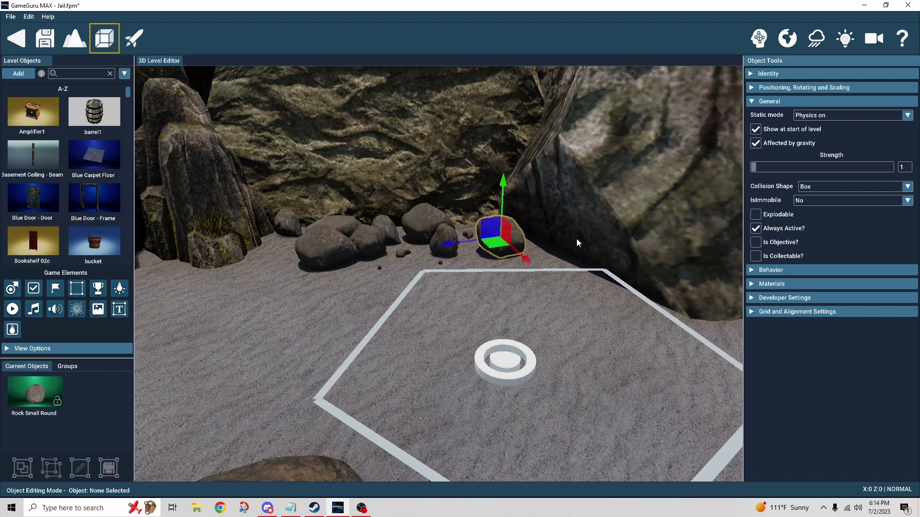
{"action": "left_click", "coordinate": [759, 38]}
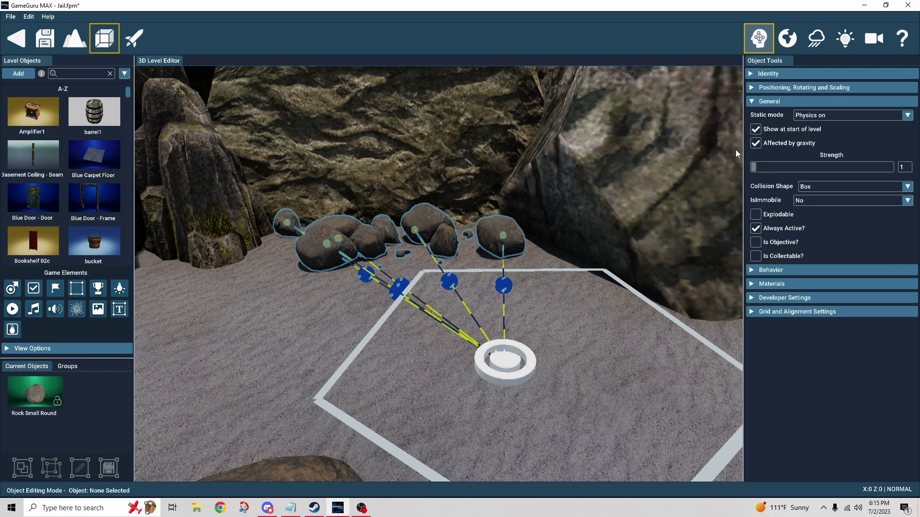
Step: Turn off the Object Tools link lines between the rocks and the trigger ring
{"action": "left_click", "coordinate": [759, 38]}
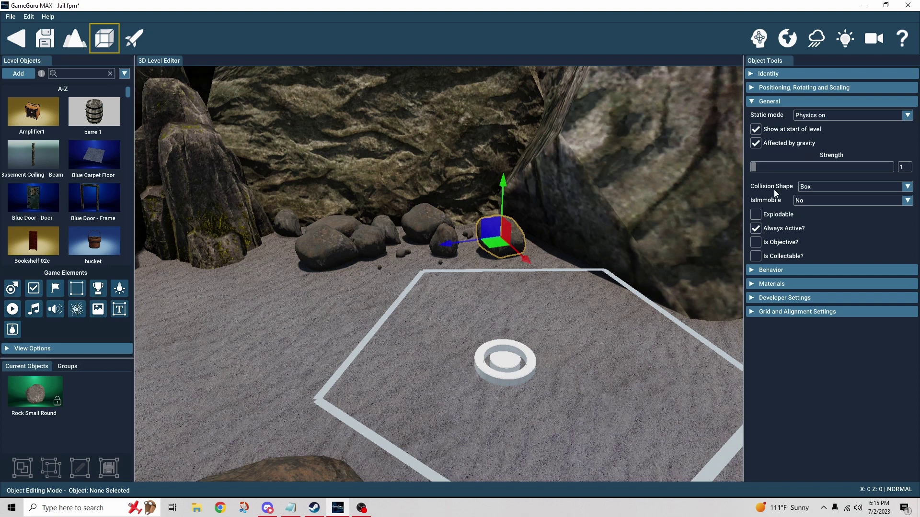
Step: Compare Collision Shape and IsImmobile across the left, sharp, small and round rocks, then collapse General
{"action": "left_click", "coordinate": [332, 246]}
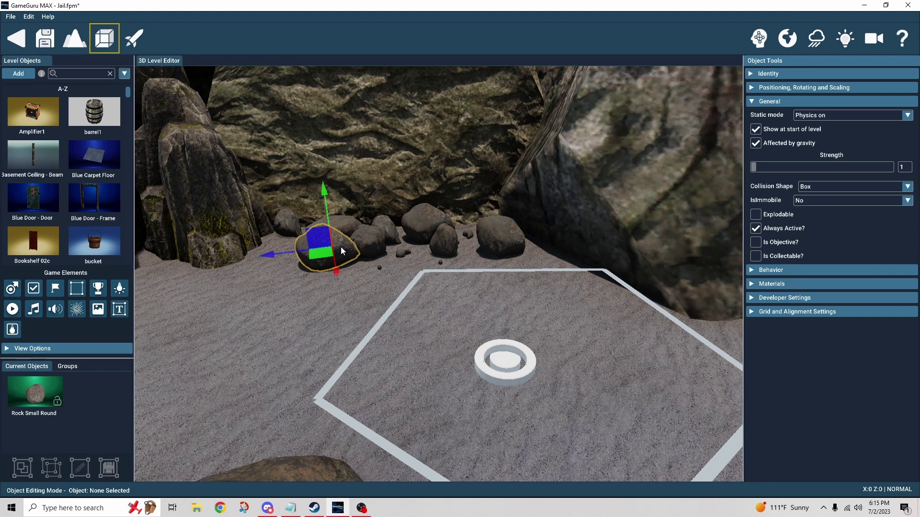
{"action": "left_click", "coordinate": [378, 246]}
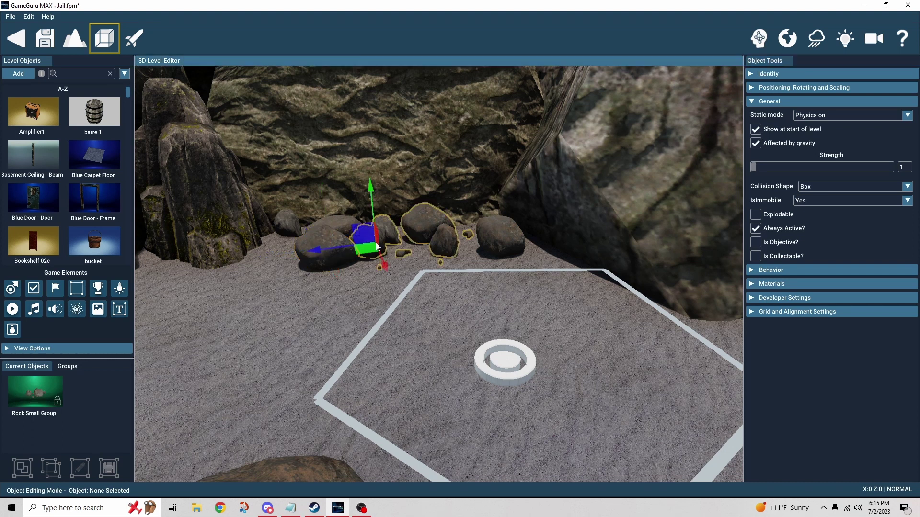
{"action": "left_click", "coordinate": [287, 222]}
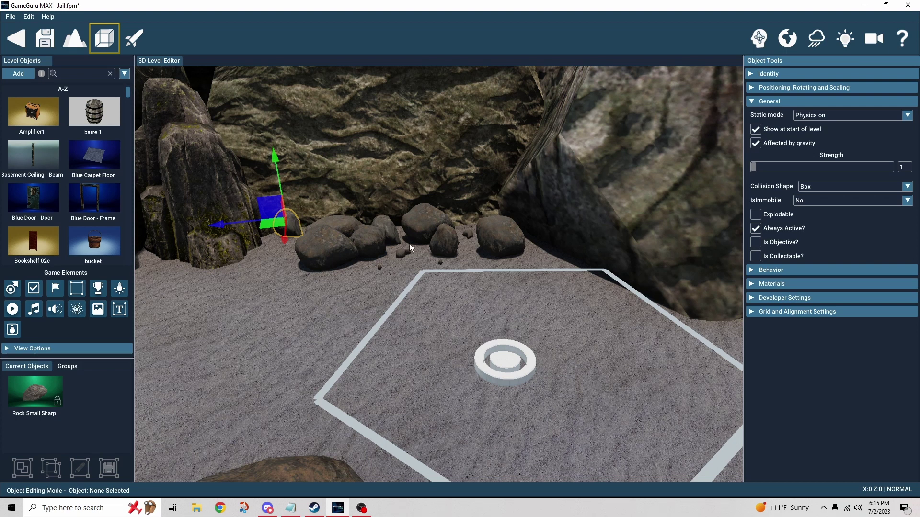
{"action": "left_click", "coordinate": [365, 243]}
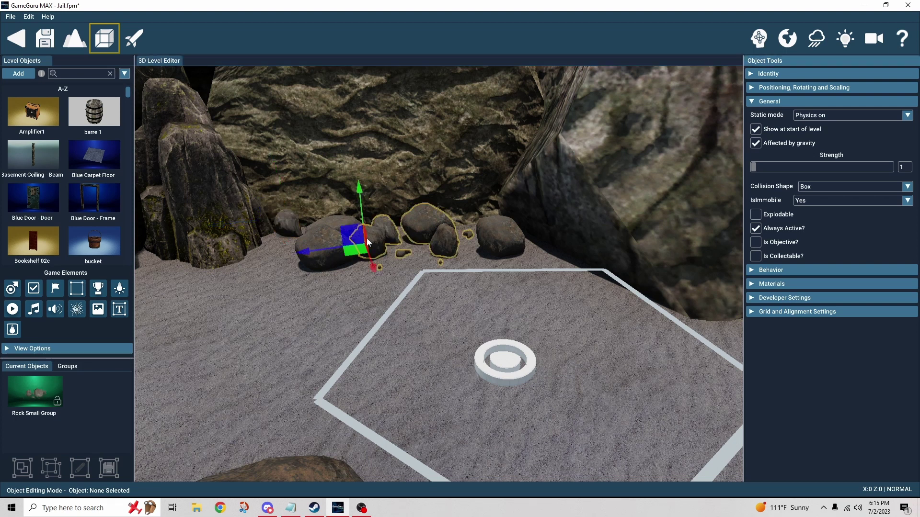
{"action": "left_click", "coordinate": [348, 227]}
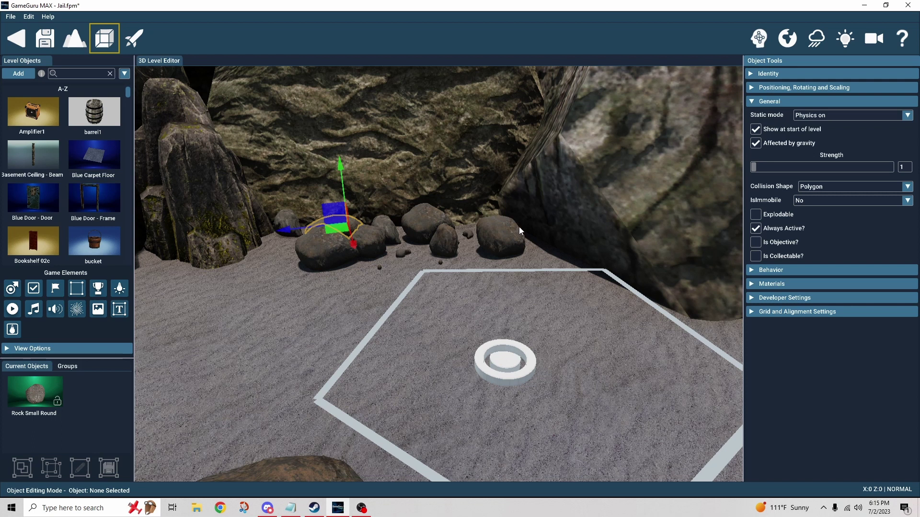
{"action": "left_click", "coordinate": [496, 229]}
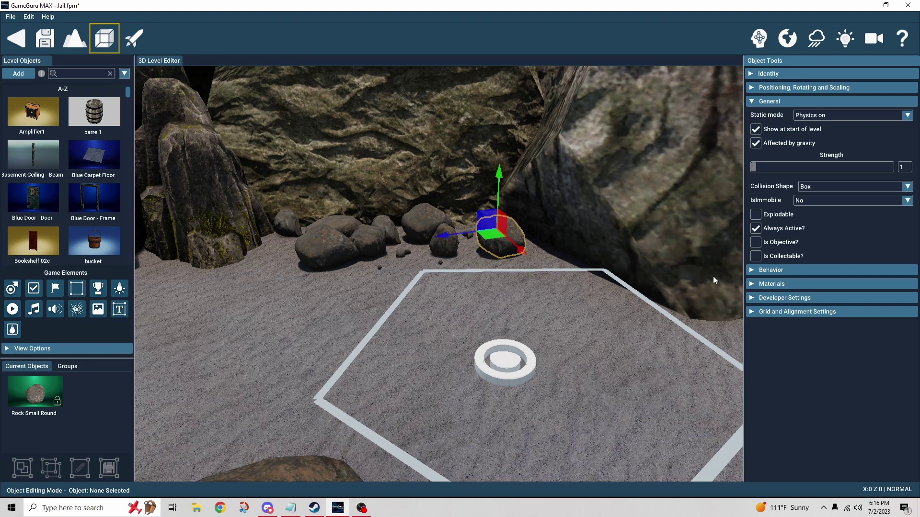
{"action": "left_click", "coordinate": [751, 102]}
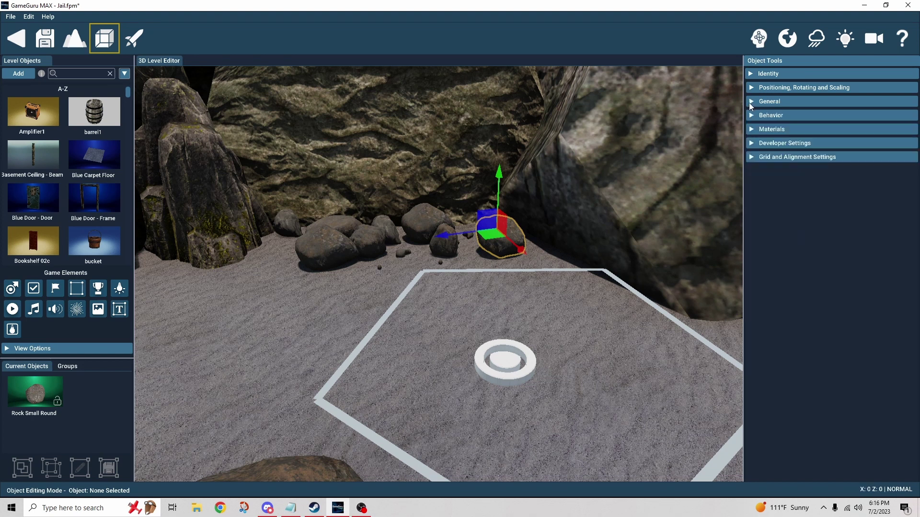
{"action": "left_click", "coordinate": [751, 116]}
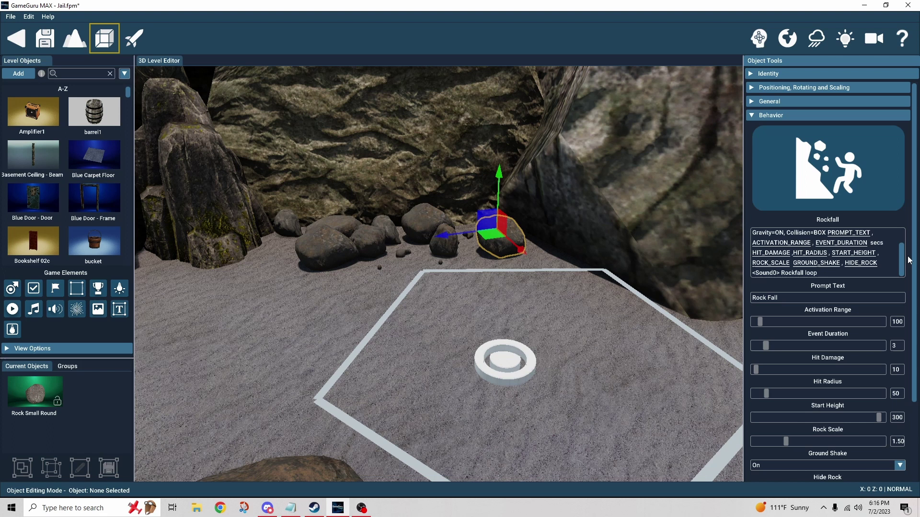
{"action": "scroll", "coordinate": [911, 260], "scroll_direction": "down", "scroll_amount": 2}
{"action": "scroll", "coordinate": [910, 260], "scroll_direction": "down", "scroll_amount": 1}
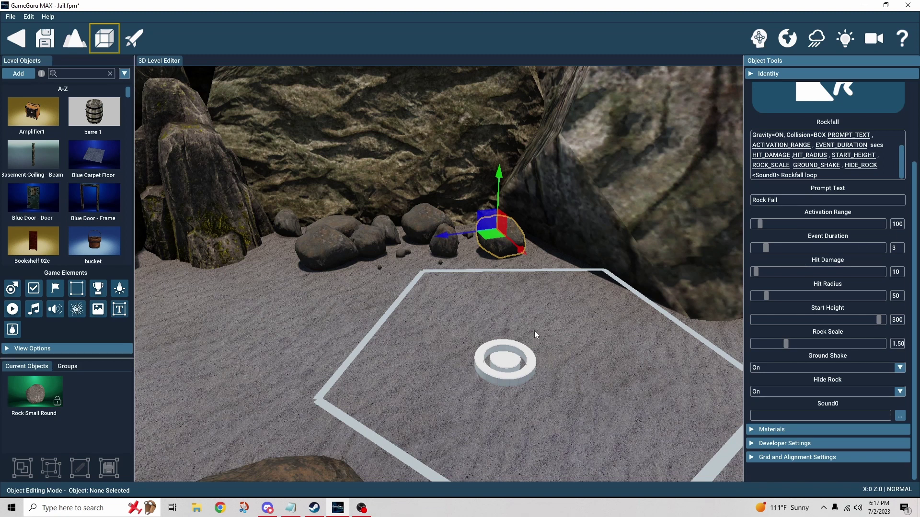
{"action": "left_click", "coordinate": [524, 347]}
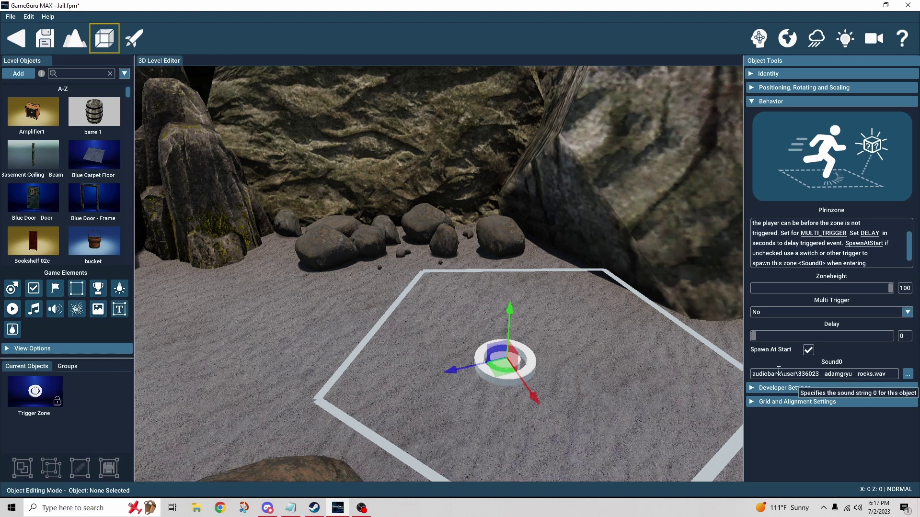
{"action": "left_click", "coordinate": [501, 235]}
{"action": "scroll", "coordinate": [786, 341], "scroll_direction": "down", "scroll_amount": 3}
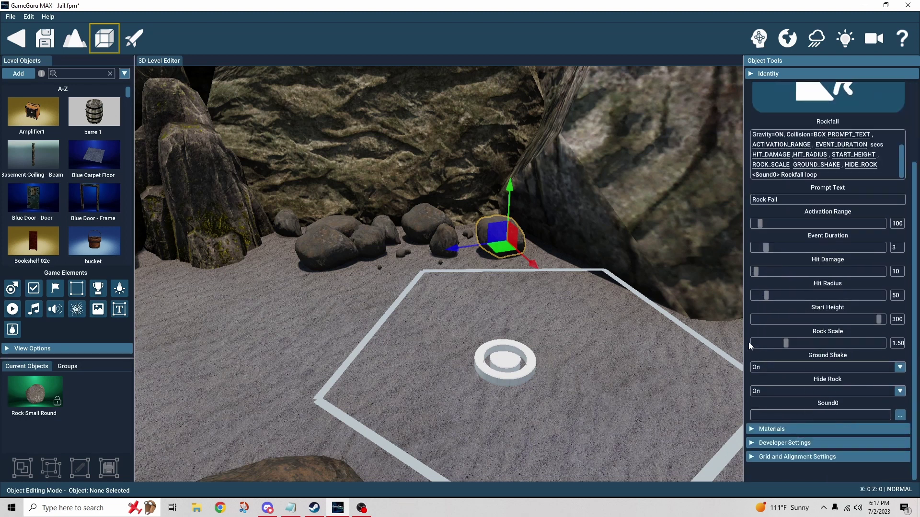
{"action": "scroll", "coordinate": [748, 343], "scroll_direction": "up", "scroll_amount": 1}
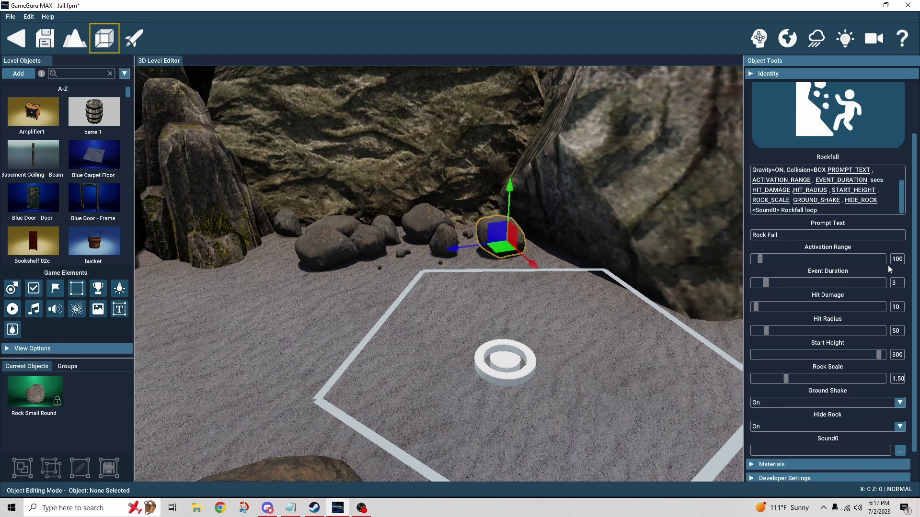
{"action": "scroll", "coordinate": [911, 273], "scroll_direction": "down", "scroll_amount": 1}
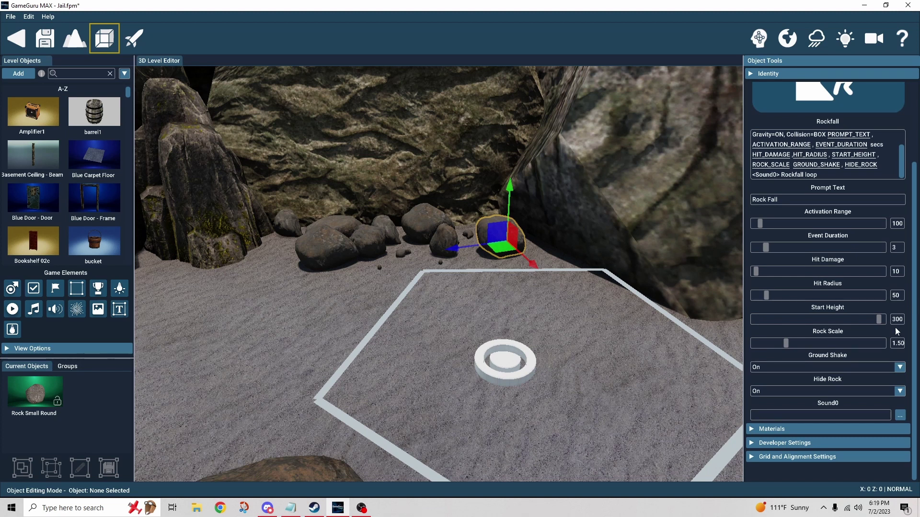
{"action": "right_click_drag", "start_coordinate": [635, 330], "coordinate": [606, 328]}
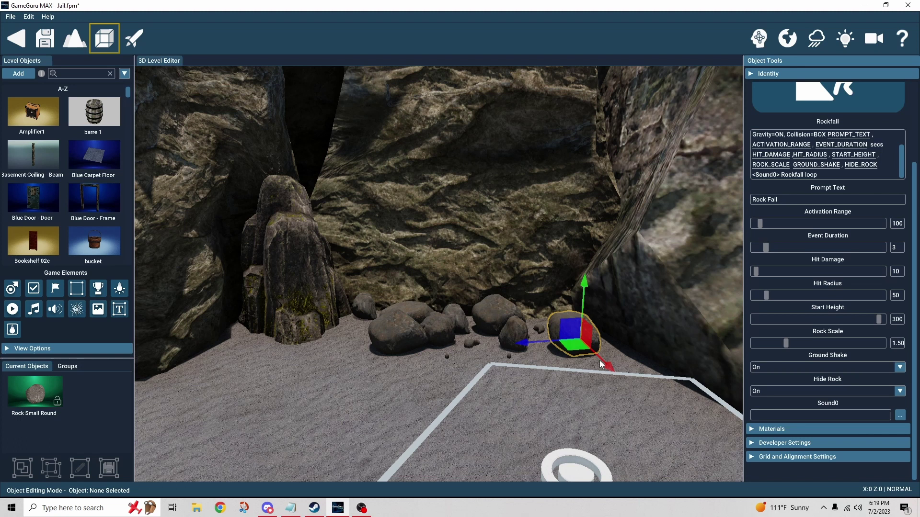
{"action": "right_click_drag", "start_coordinate": [601, 365], "coordinate": [567, 382]}
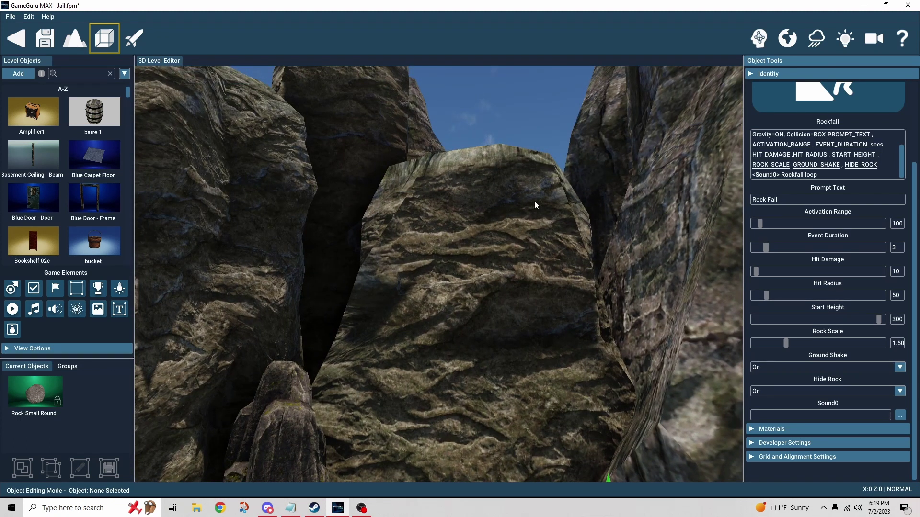
{"action": "right_click_drag", "start_coordinate": [523, 300], "coordinate": [499, 294]}
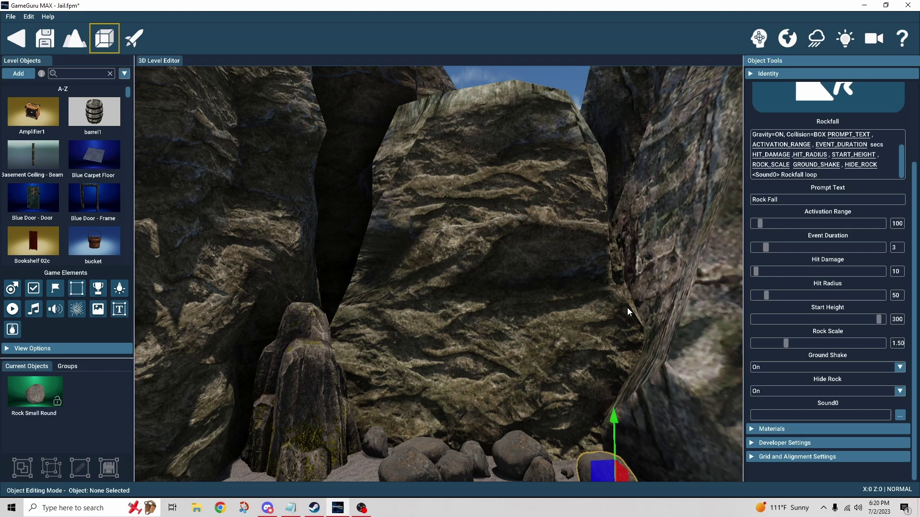
{"action": "right_click_drag", "start_coordinate": [653, 338], "coordinate": [735, 313]}
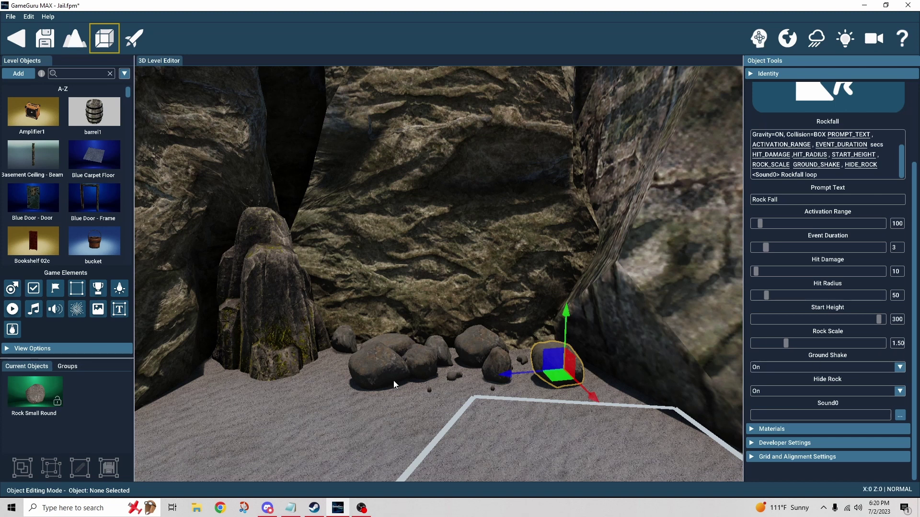
{"action": "left_click", "coordinate": [375, 373]}
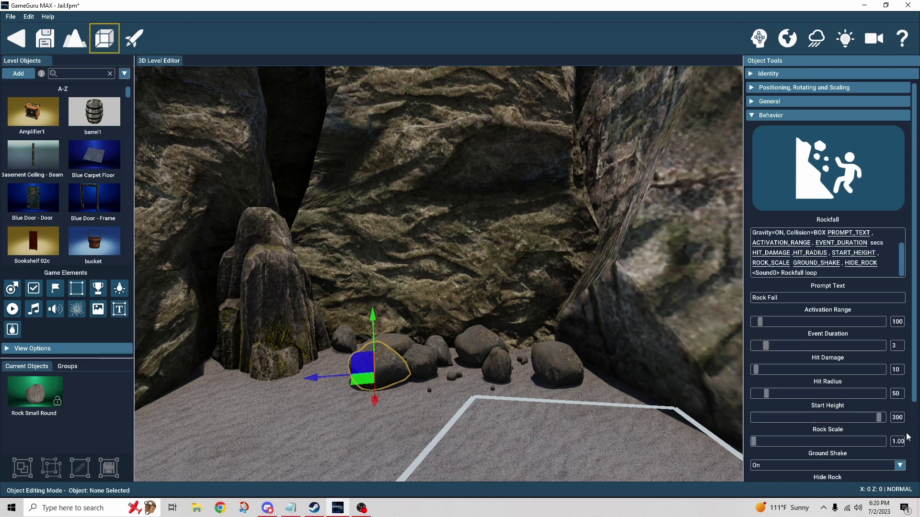
{"action": "left_click", "coordinate": [789, 439]}
{"action": "left_click_drag", "start_coordinate": [417, 384], "coordinate": [566, 370]}
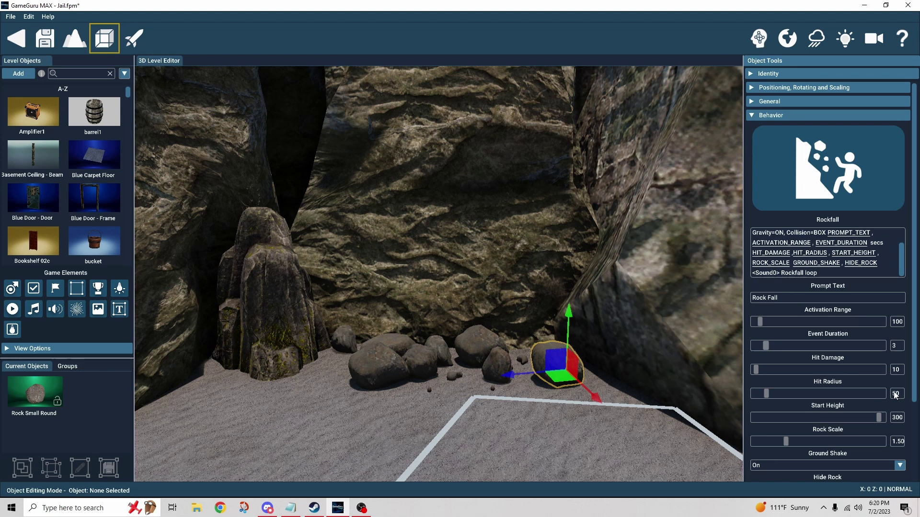
{"action": "scroll", "coordinate": [910, 395], "scroll_direction": "down", "scroll_amount": 3}
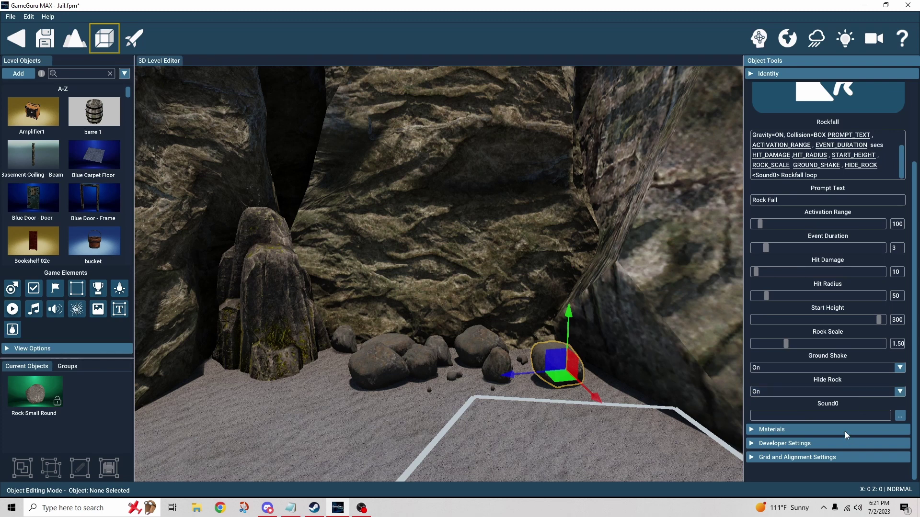
Step: Select the small rubble rock near the trigger to show its Rockfall settings: Rock Scale 1.00, Start Height 300
{"action": "left_click", "coordinate": [695, 384]}
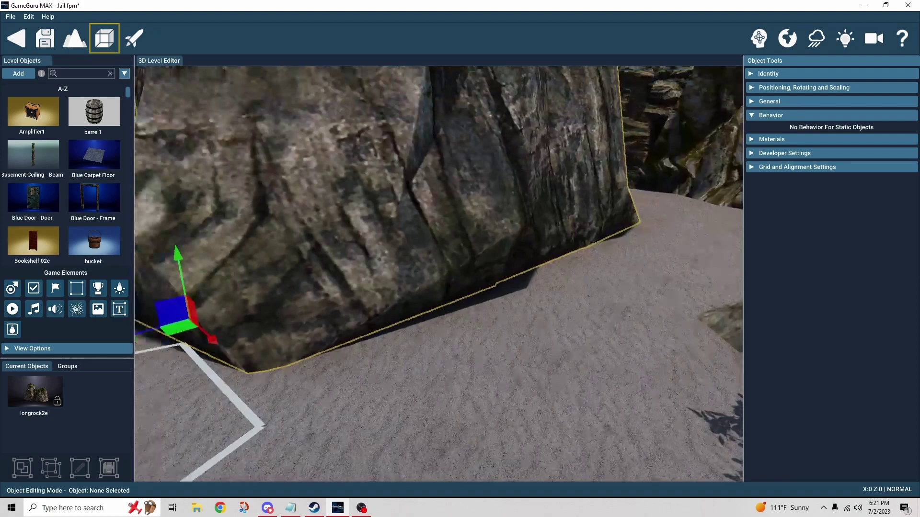
{"action": "scroll", "coordinate": [630, 170], "scroll_direction": "down", "scroll_amount": 5}
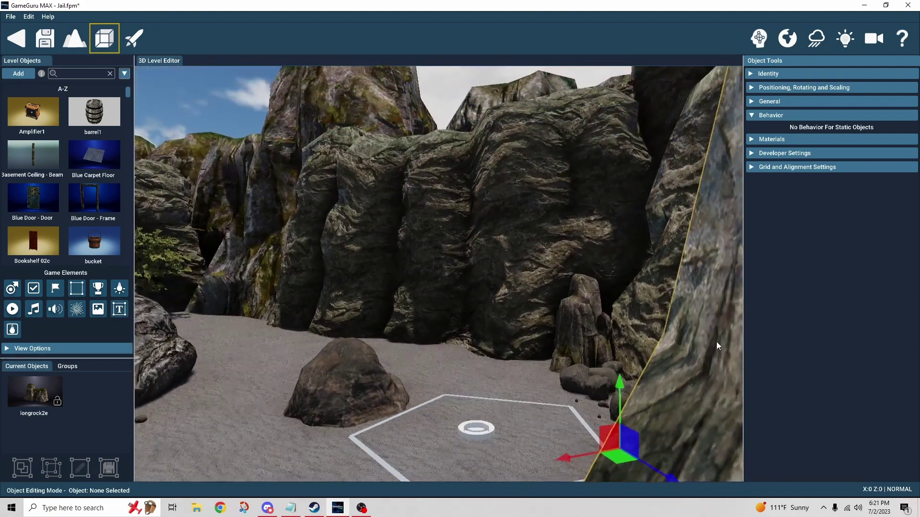
{"action": "scroll", "coordinate": [610, 112], "scroll_direction": "up", "scroll_amount": 1}
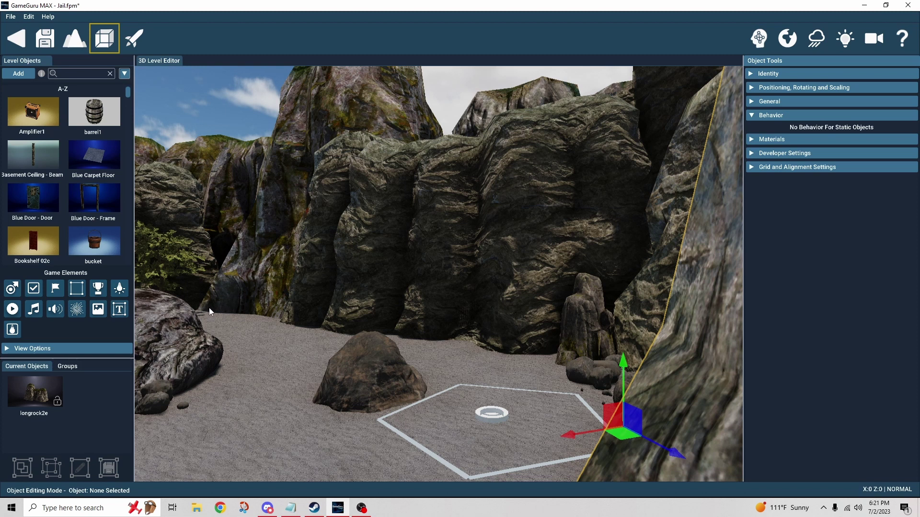
{"action": "scroll", "coordinate": [277, 420], "scroll_direction": "up", "scroll_amount": 3}
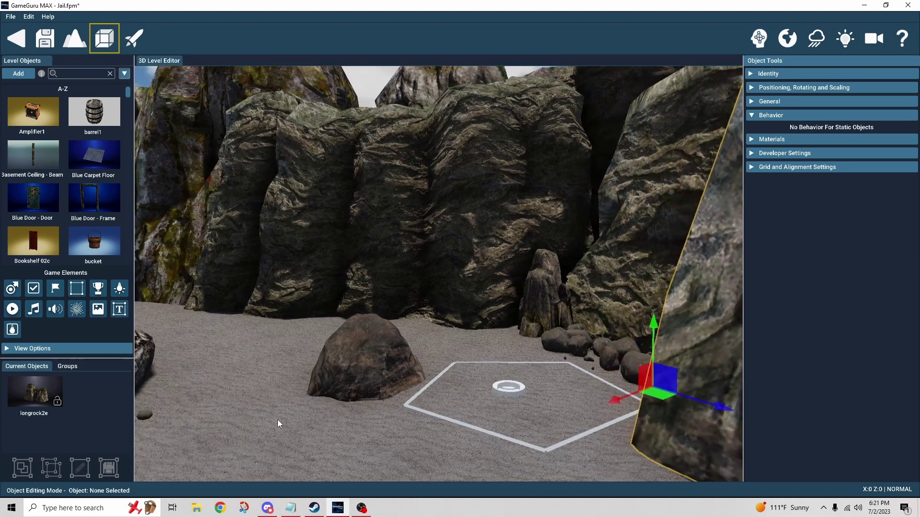
{"action": "left_click", "coordinate": [563, 337]}
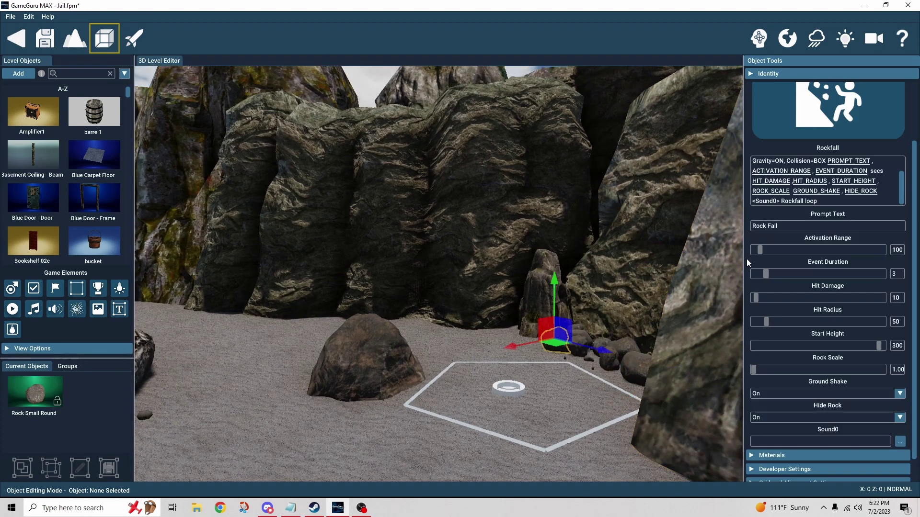